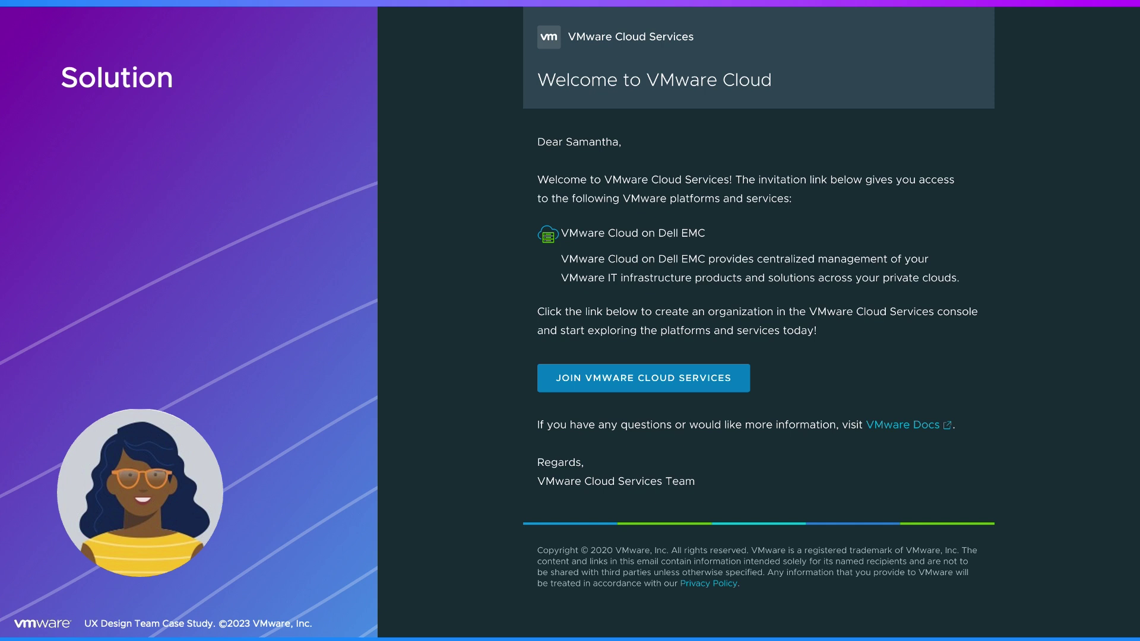
# Step: Join VMware Cloud Services, save SDDC West #1 in San Diego as a location, and begin its order
pyautogui.click(638, 379)
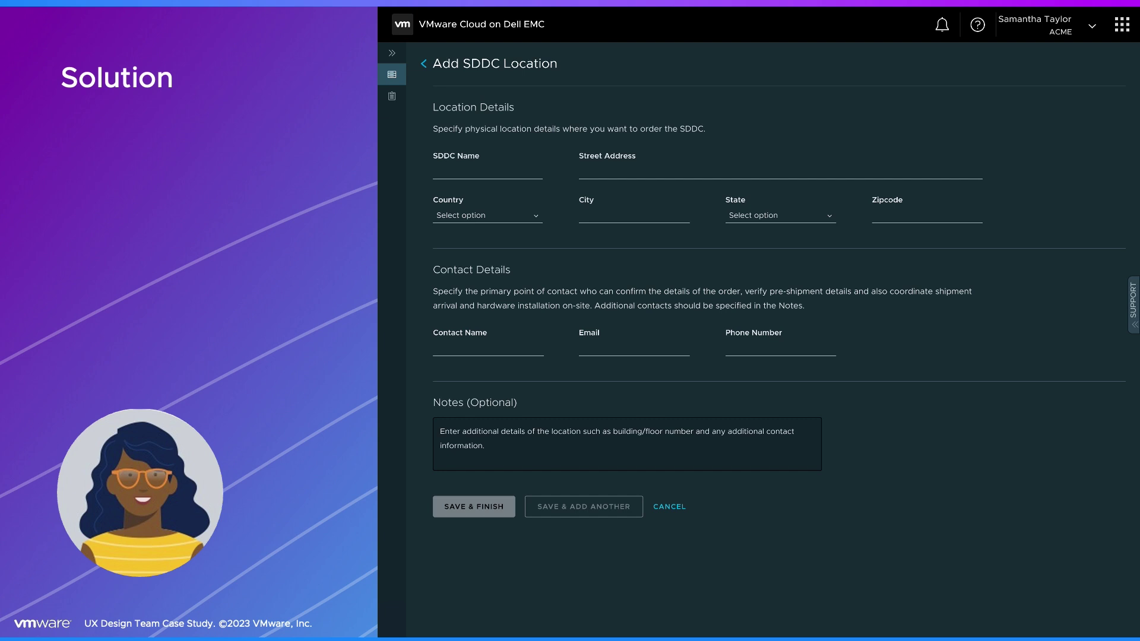
pyautogui.click(485, 355)
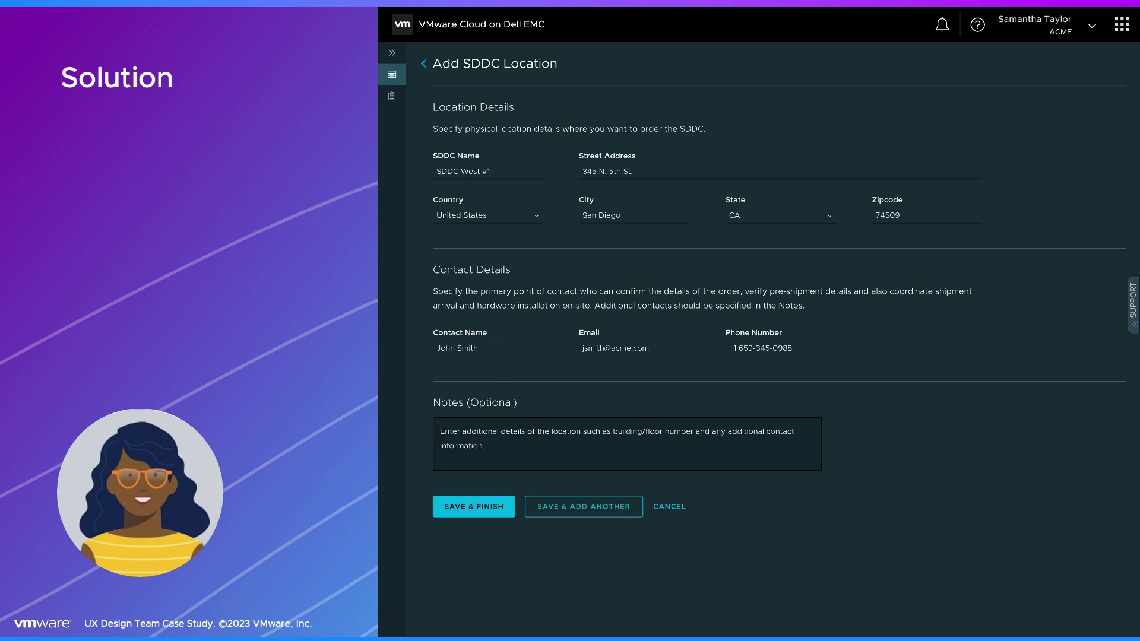
pyautogui.click(475, 505)
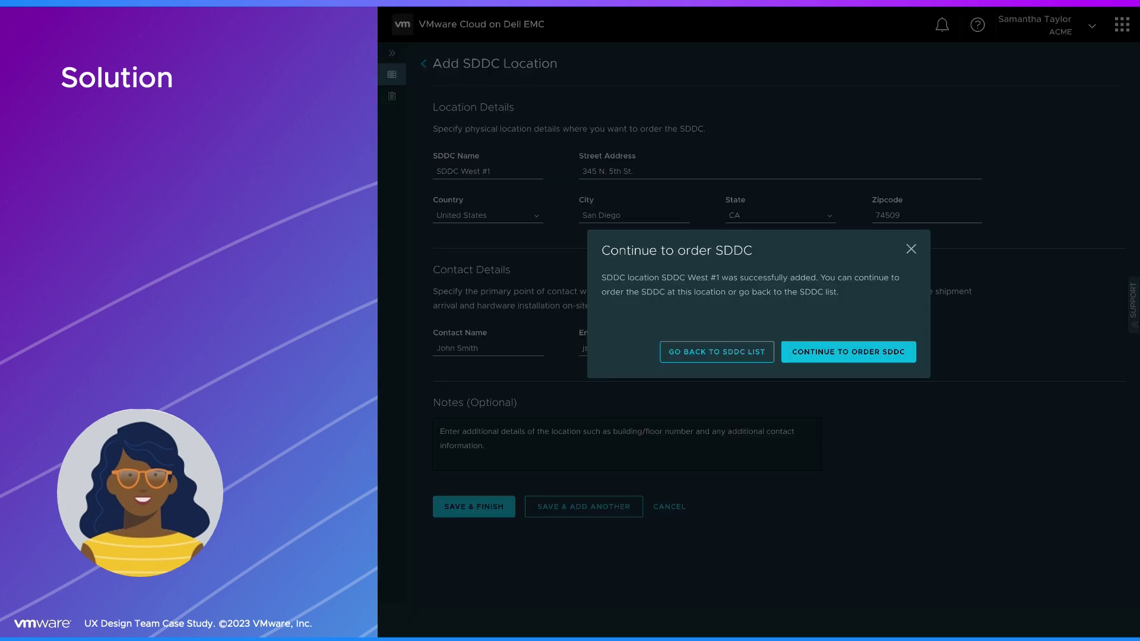
pyautogui.click(846, 352)
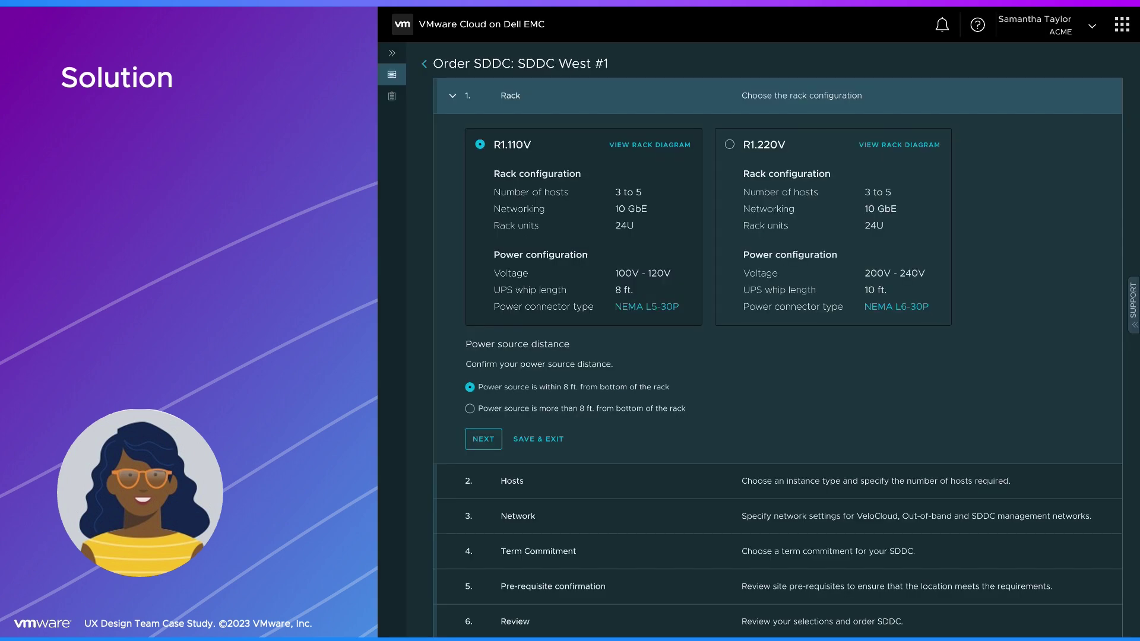
# Step: Confirm the R1.110V rack and three G1 hosts, and enter the Org Cloud Network subnet
pyautogui.click(482, 439)
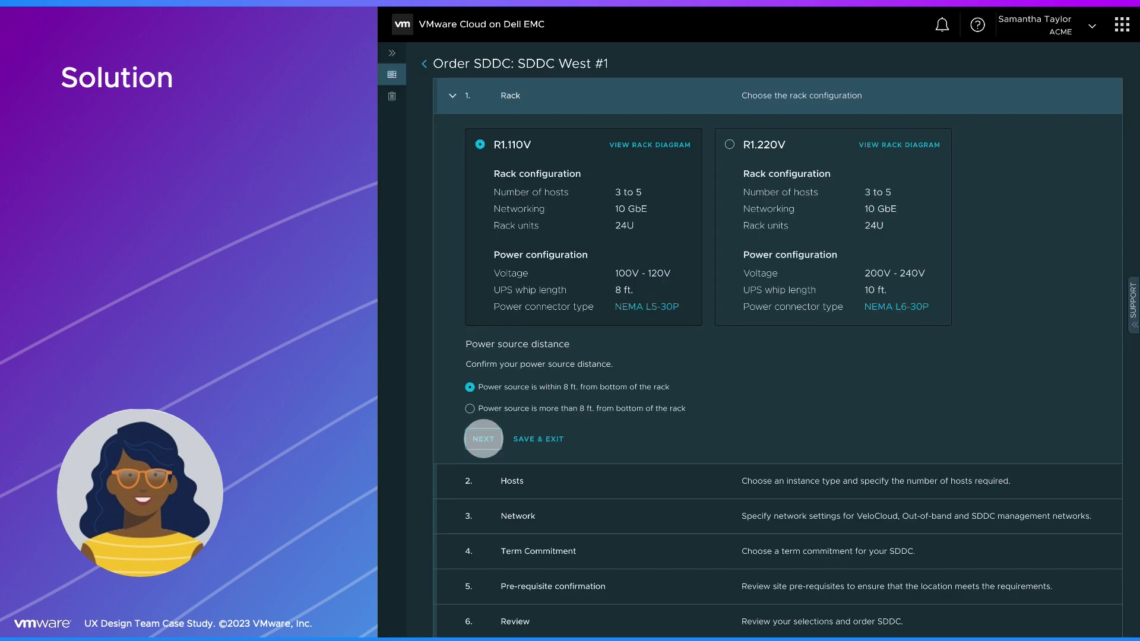
pyautogui.click(483, 404)
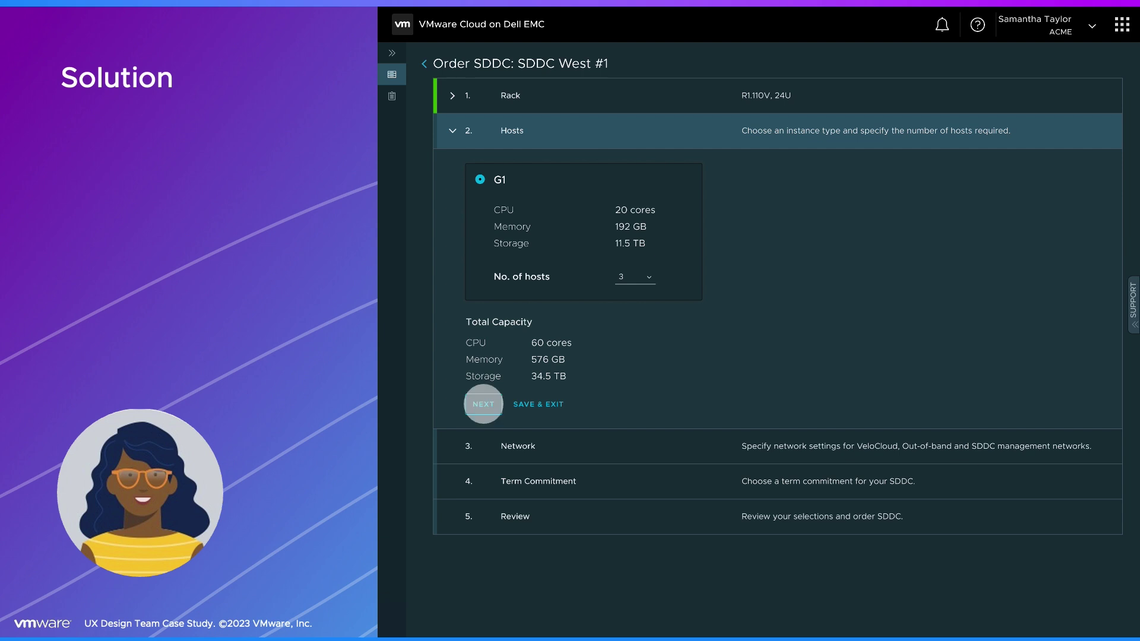
pyautogui.click(704, 361)
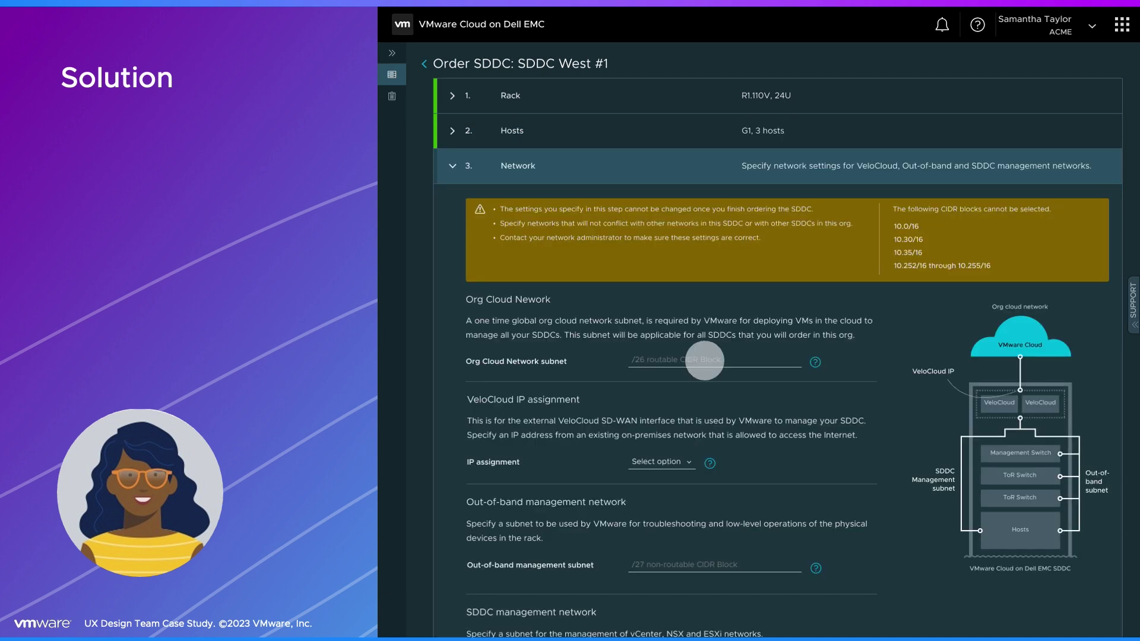
pyautogui.scroll(-5, 757, 356)
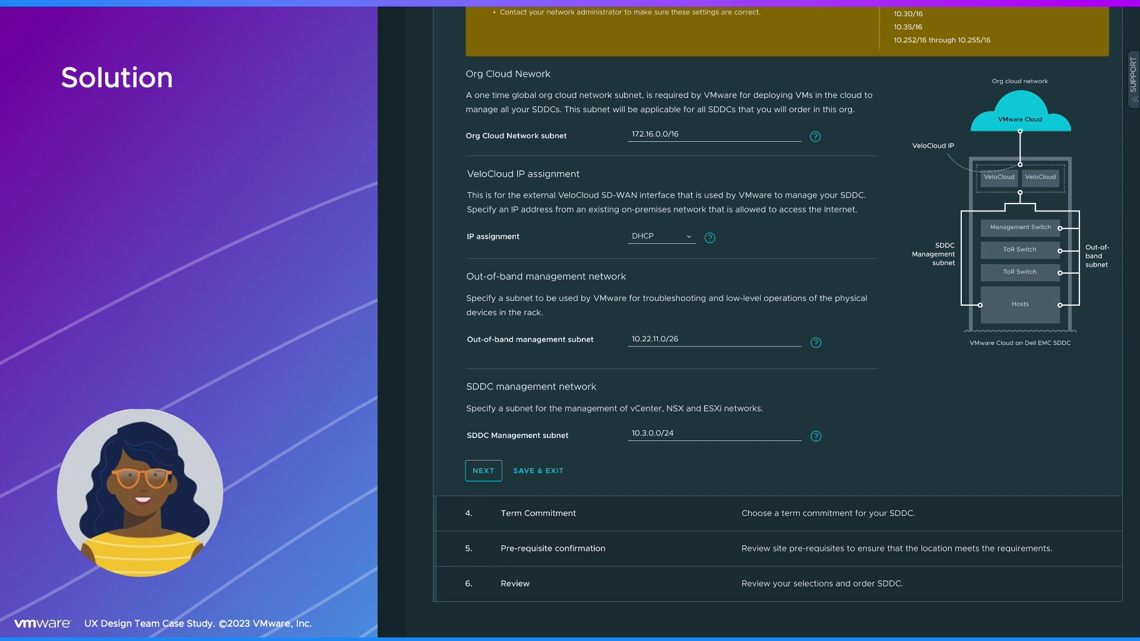
pyautogui.click(483, 471)
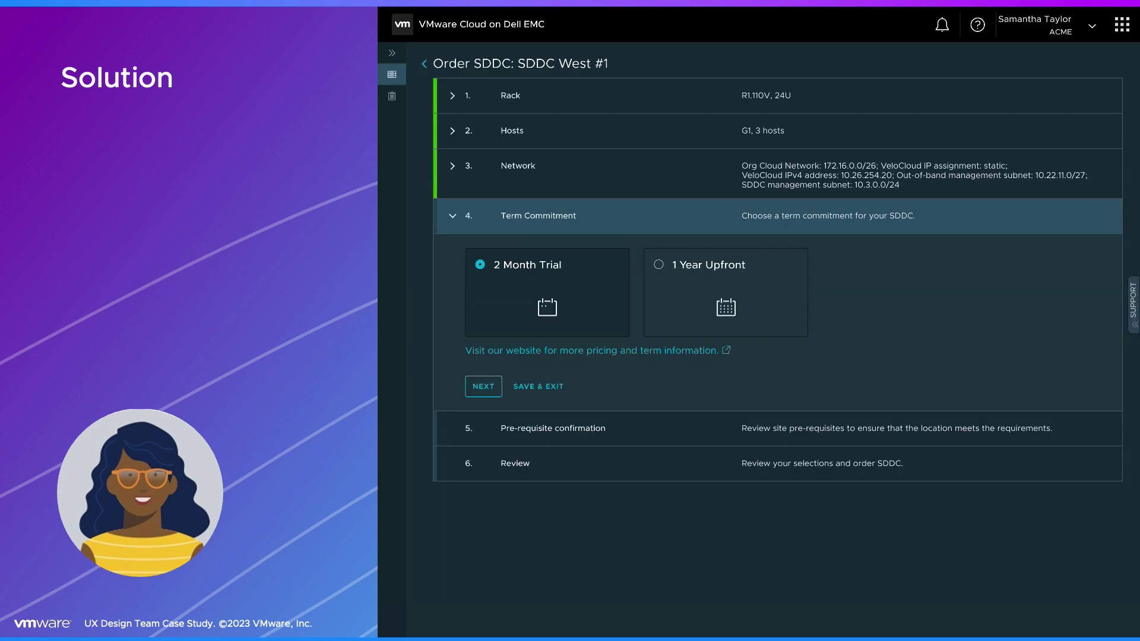
# Step: Accept the 2 Month Trial term, confirm all site prerequisites, and place the order after review
pyautogui.click(483, 385)
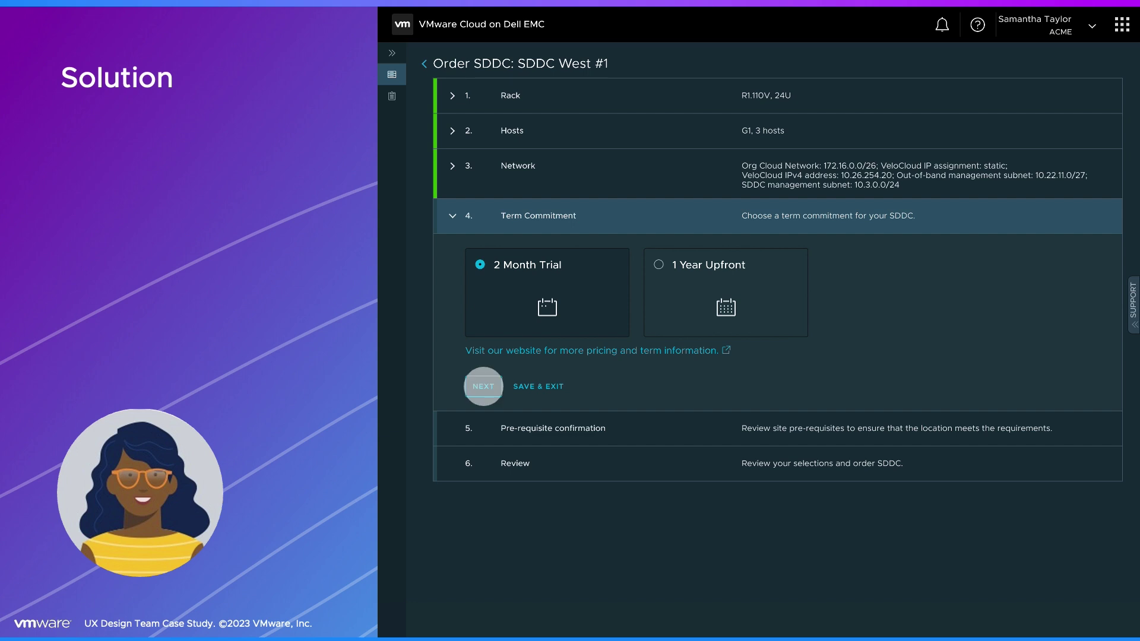
pyautogui.click(471, 314)
pyautogui.click(484, 418)
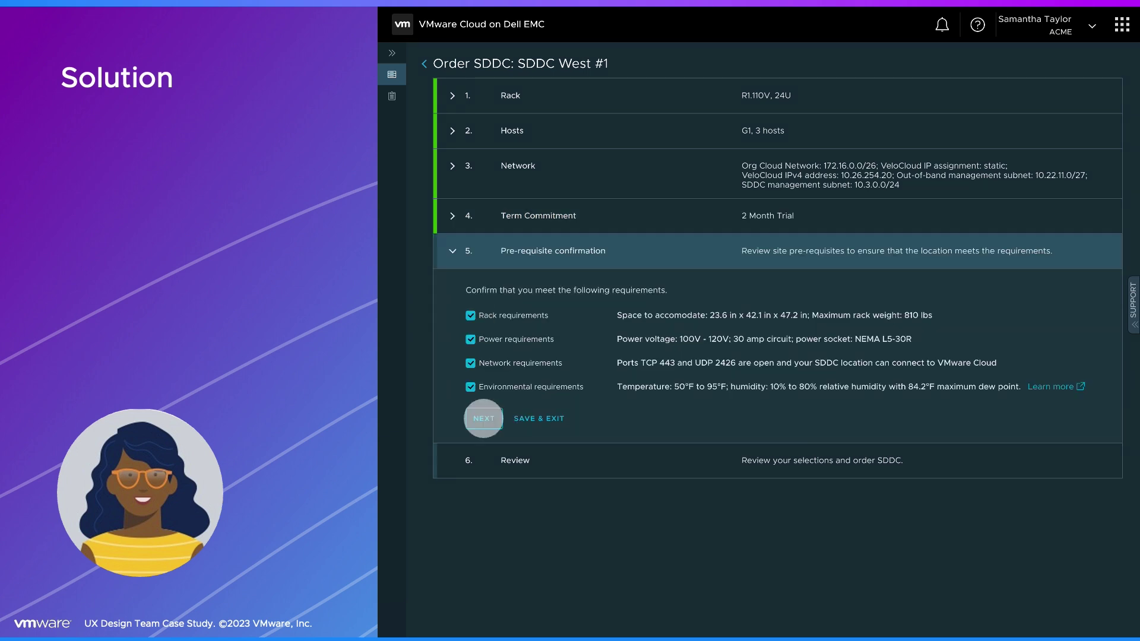
pyautogui.scroll(-5, 774, 357)
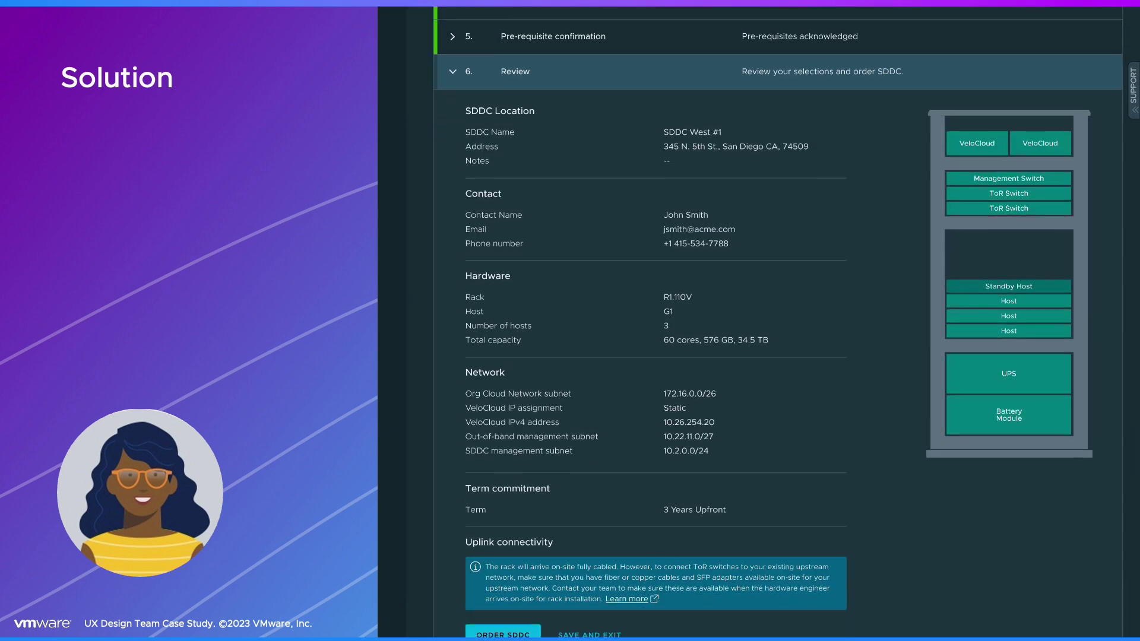
pyautogui.click(501, 568)
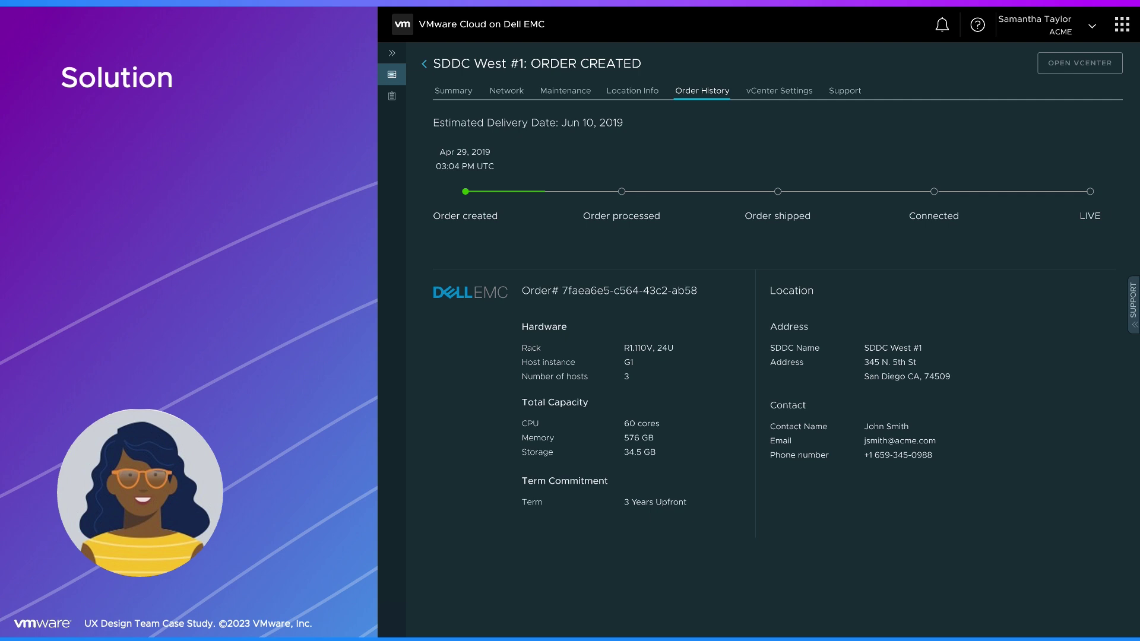
# Step: Advance the SDDC West #1 order history through processed, shipped and connected
pyautogui.click(623, 219)
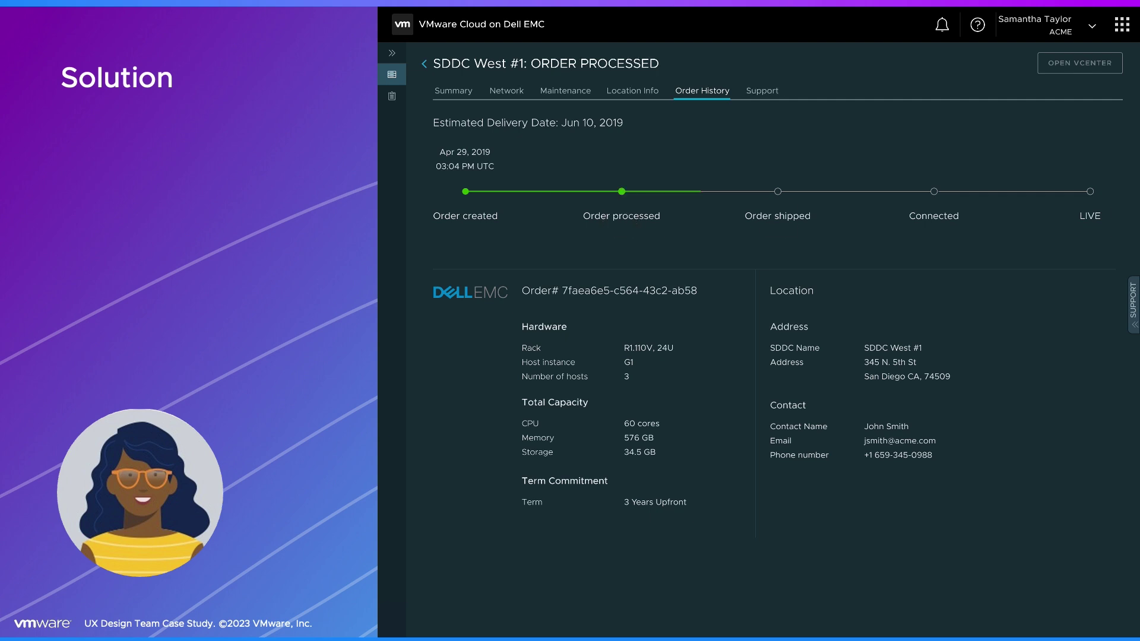
pyautogui.click(778, 219)
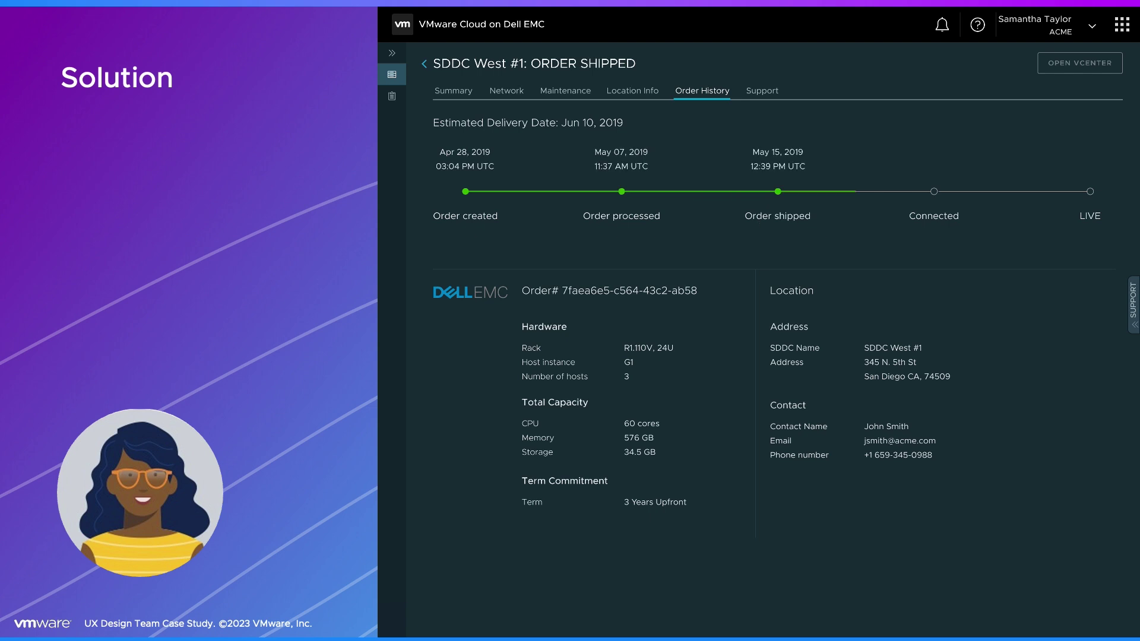
pyautogui.click(934, 218)
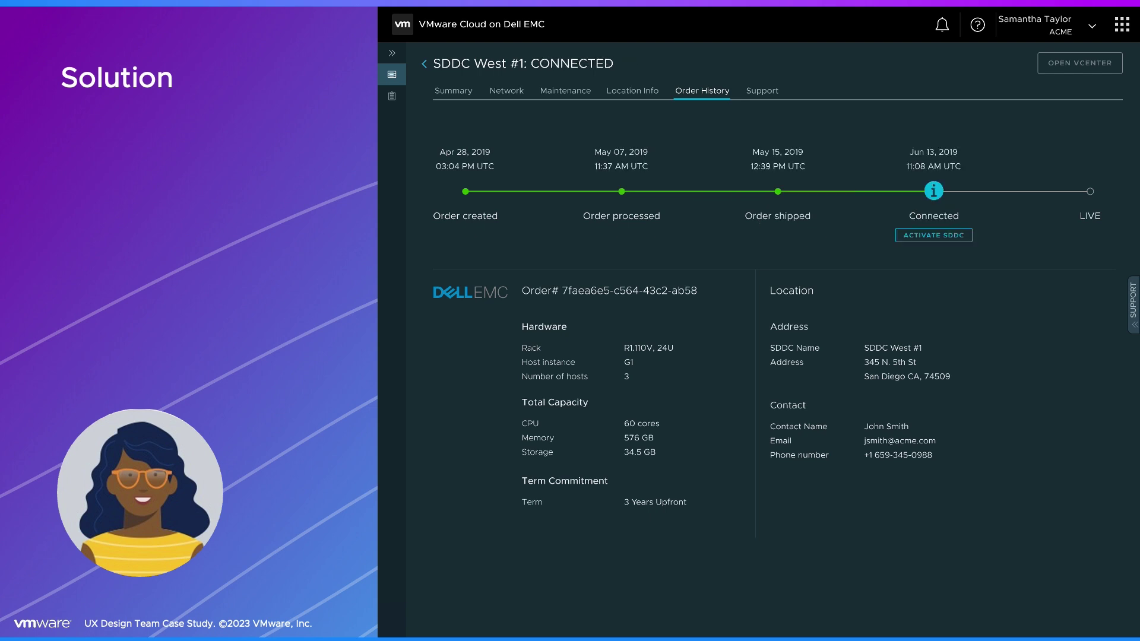
# Step: Activate the SDDC after confirming hardware installation and activation charges, then view its Summary
pyautogui.click(935, 236)
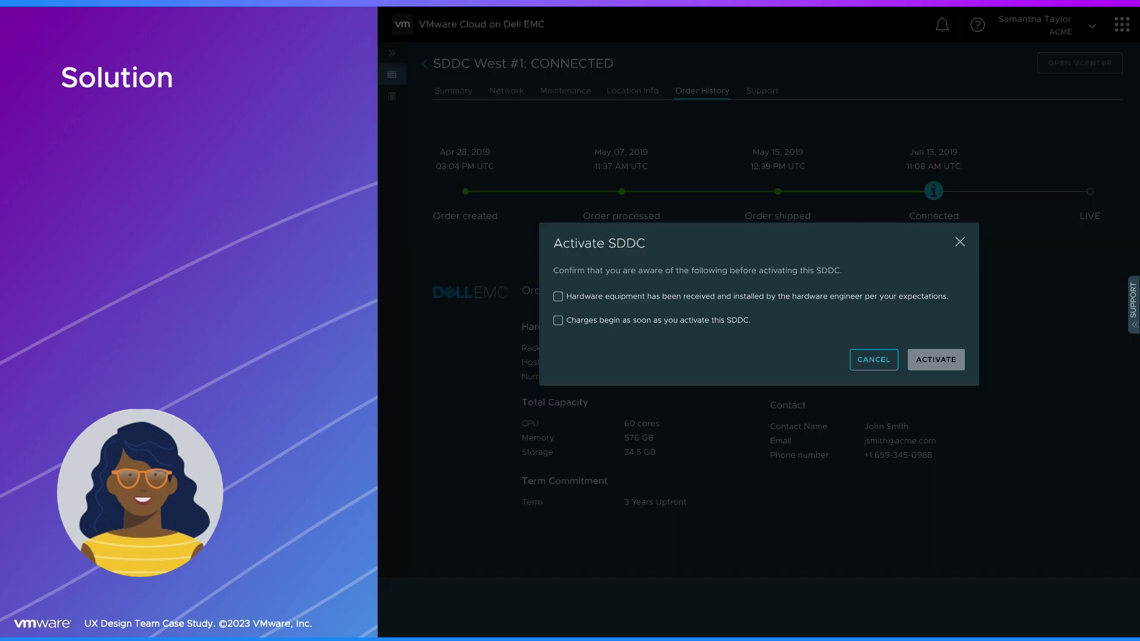
pyautogui.click(559, 296)
pyautogui.click(558, 320)
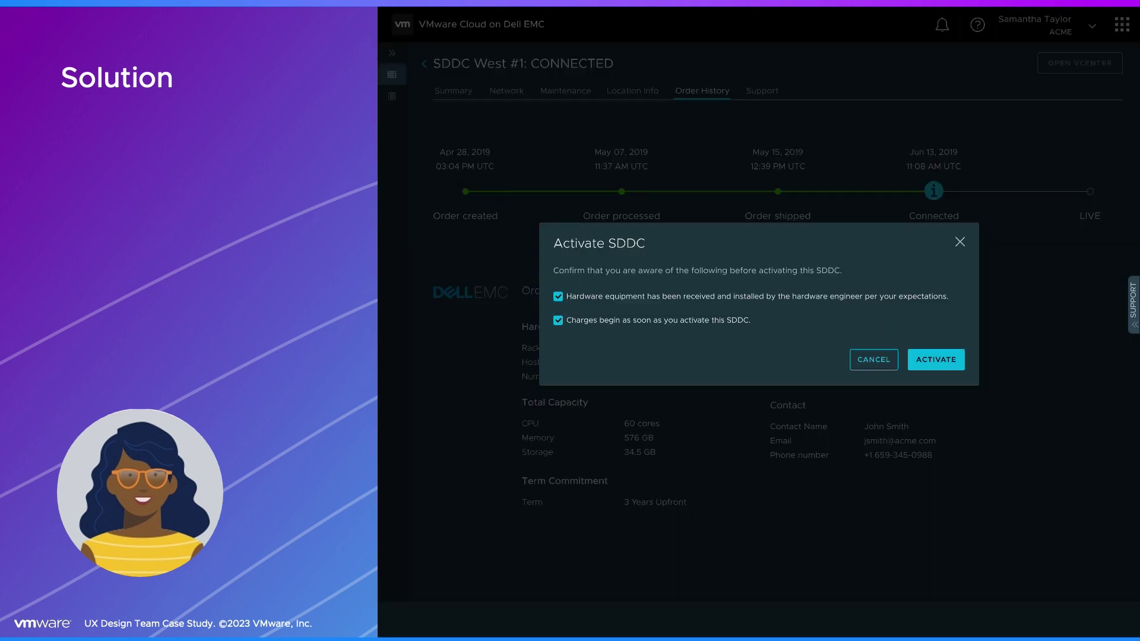
pyautogui.click(935, 359)
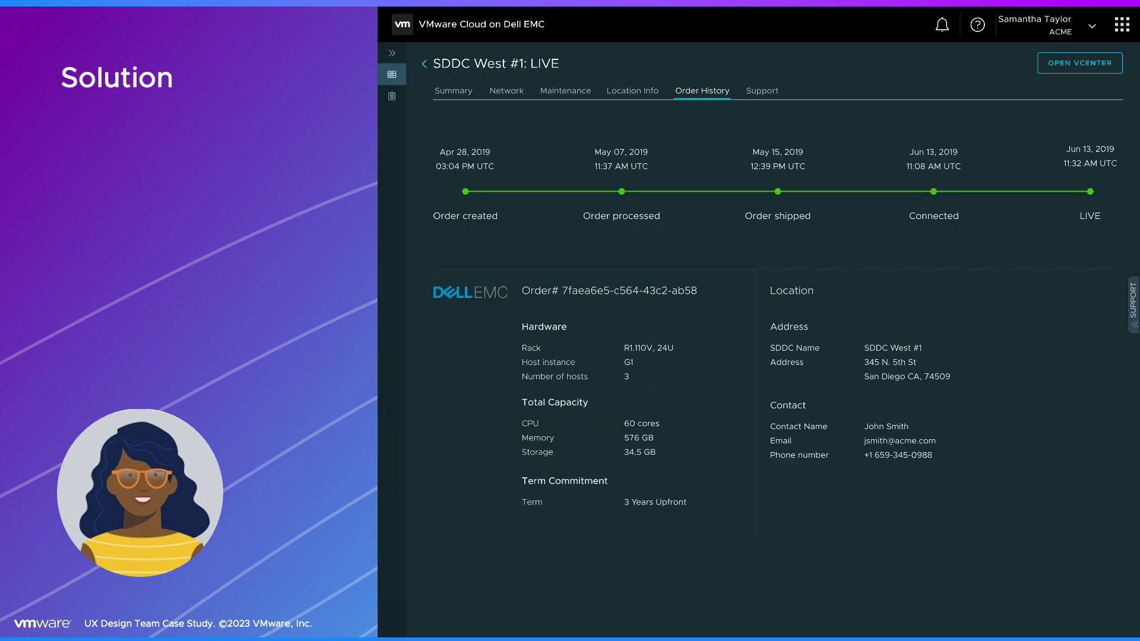
pyautogui.click(455, 91)
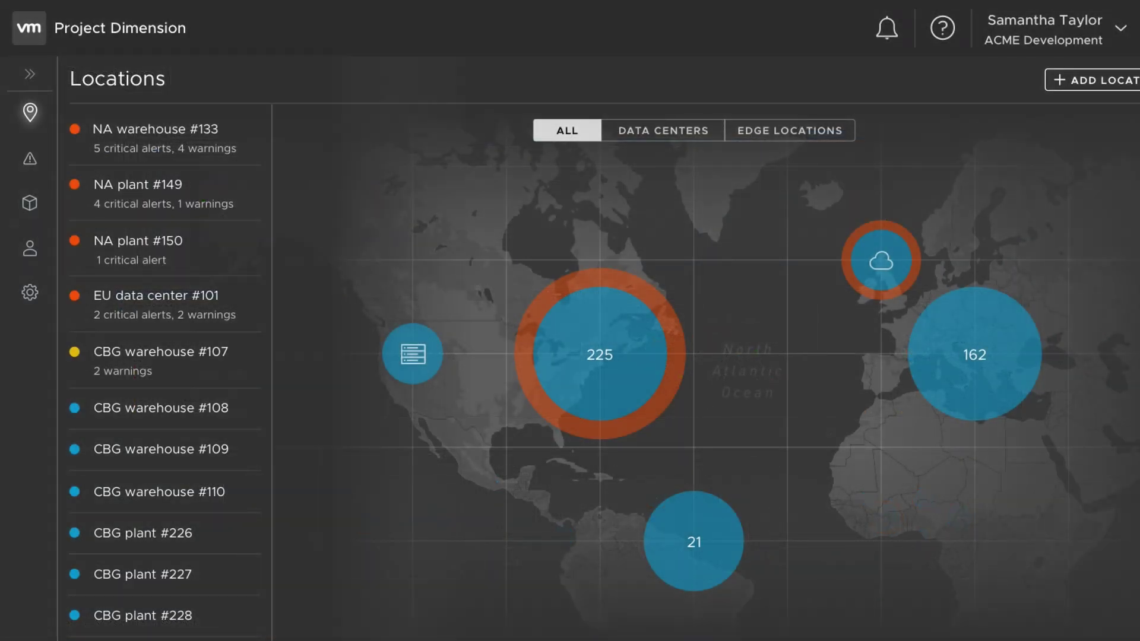
# Step: Filter the Locations map to data centers, then edge locations, and open NA warehouse #133
pyautogui.click(660, 131)
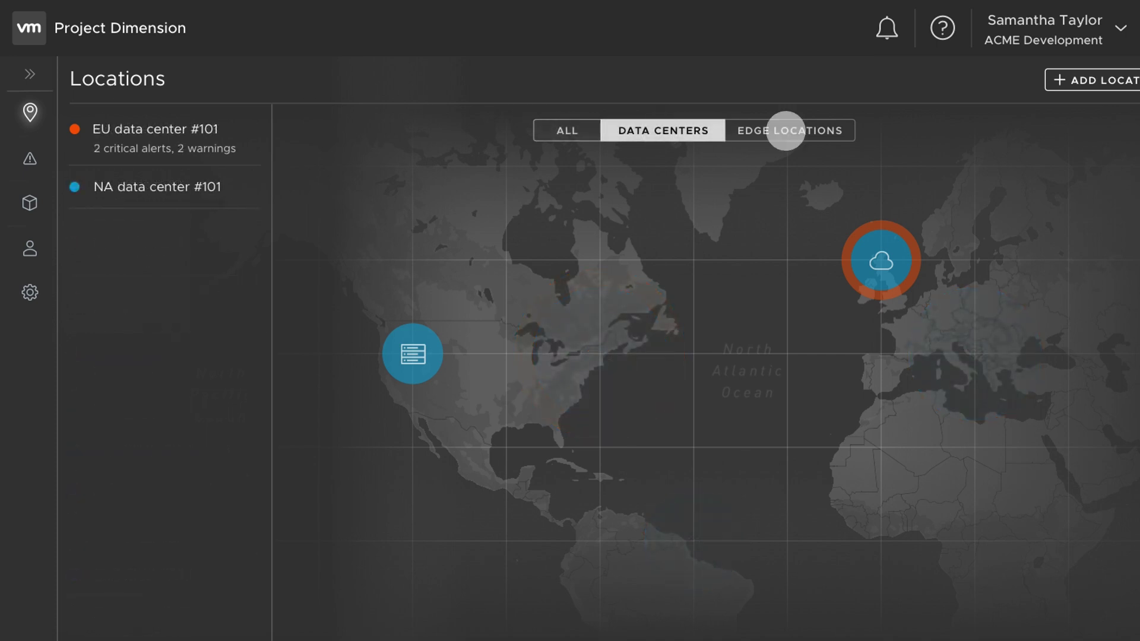
pyautogui.click(786, 130)
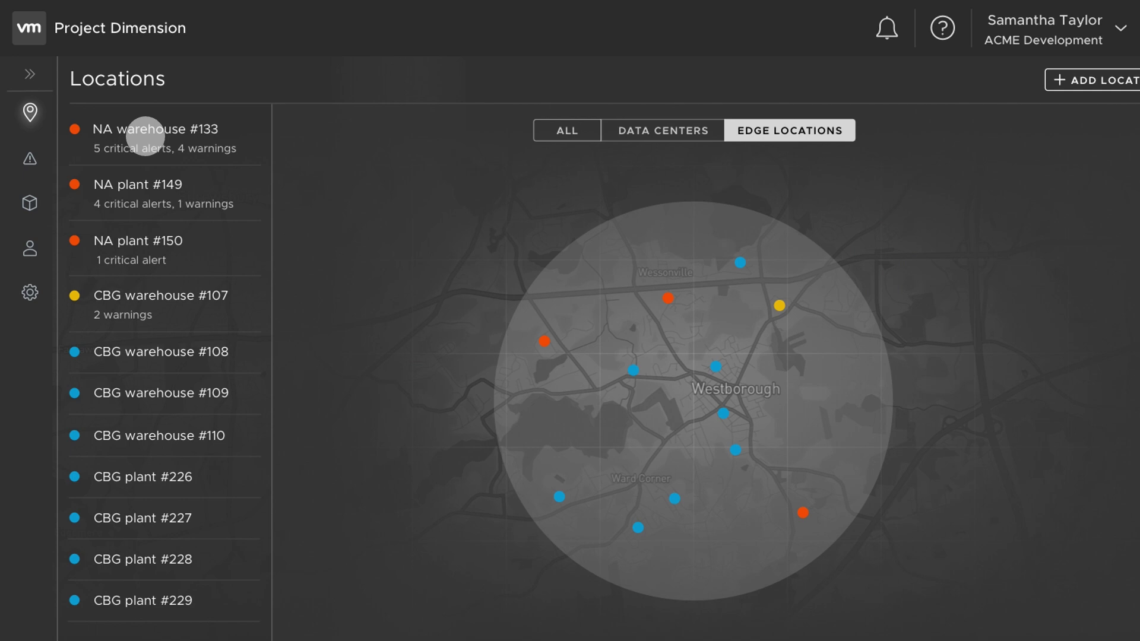
pyautogui.click(145, 136)
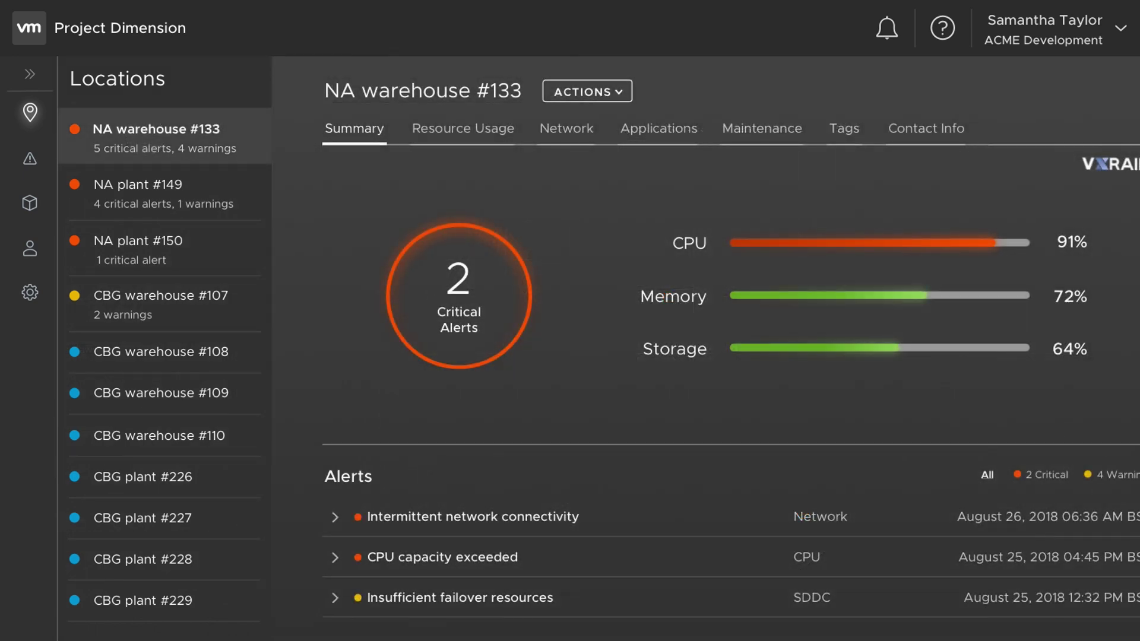